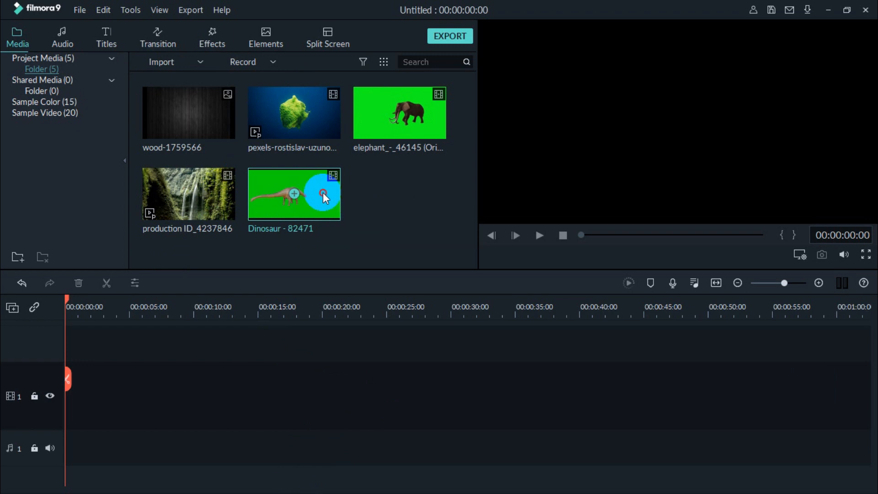
- Add the Dinosaur - 82471 clip to video track 1 and move the playhead to 00:00:00:16
left_click(294, 194)
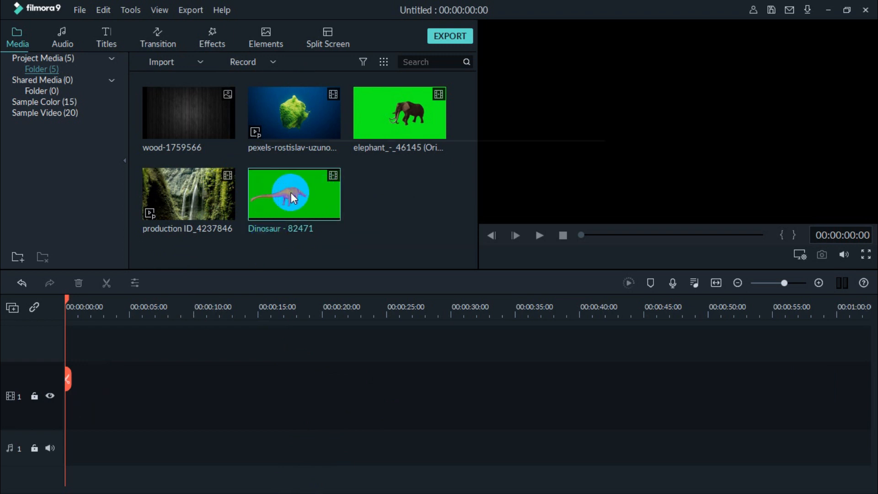
left_click(558, 282)
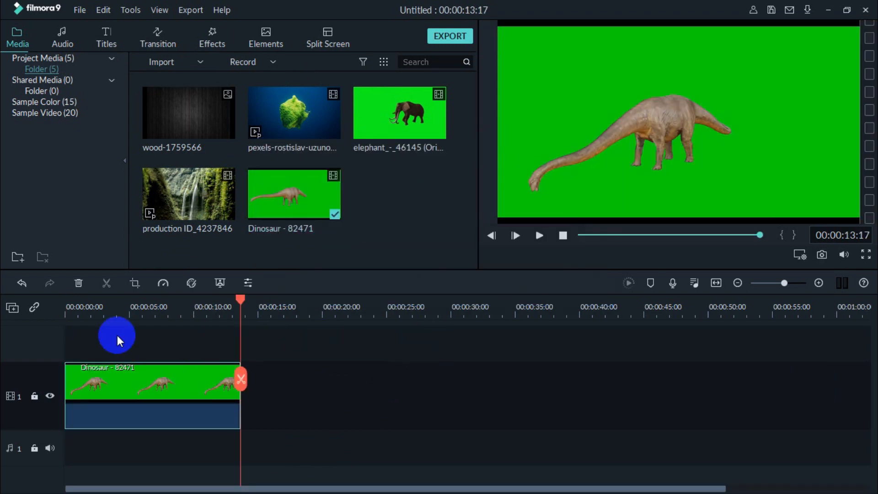
left_click(84, 304)
left_click_drag(83, 300, 73, 295)
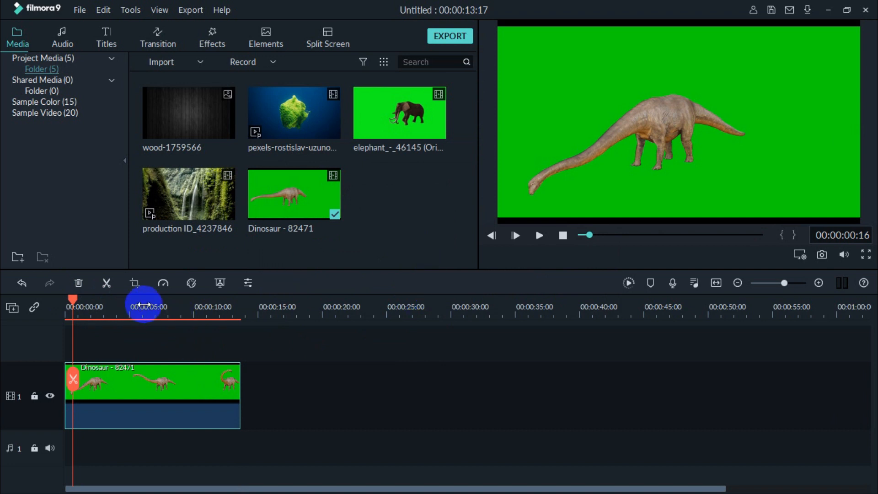
- Enable Chroma Key on the Dinosaur clip with the default green key color and apply the settings
left_click(186, 368)
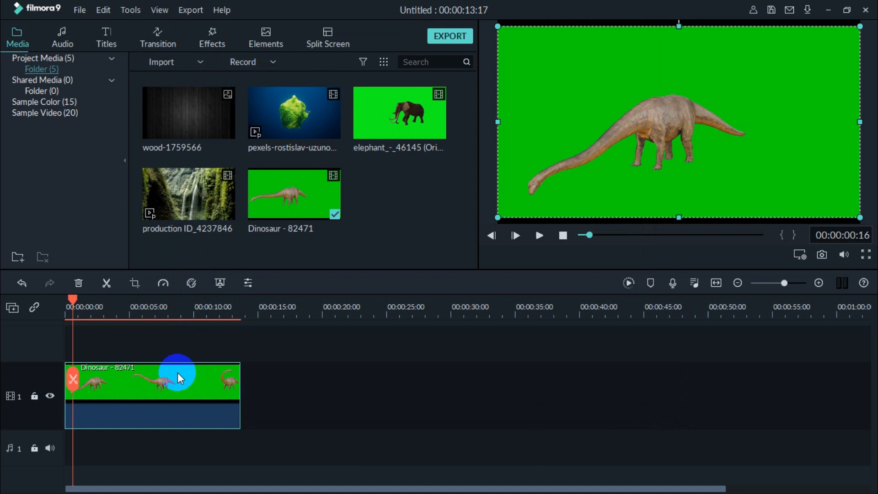
double_click(155, 391)
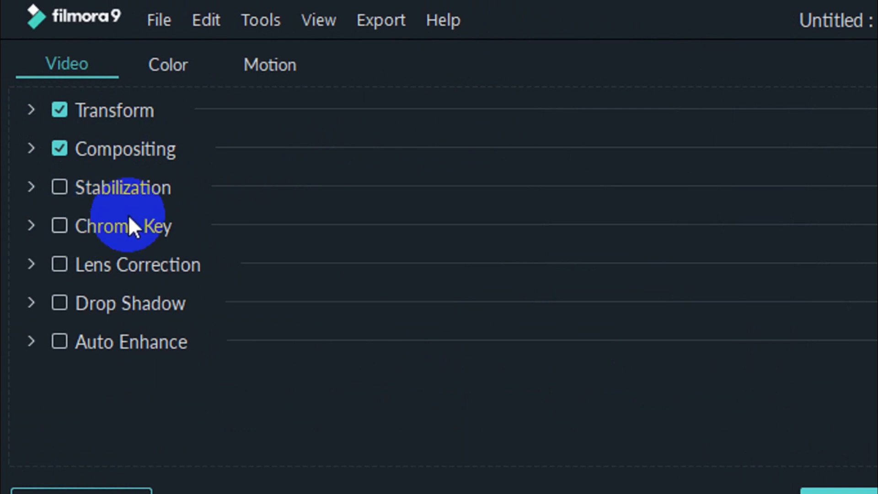
left_click(64, 226)
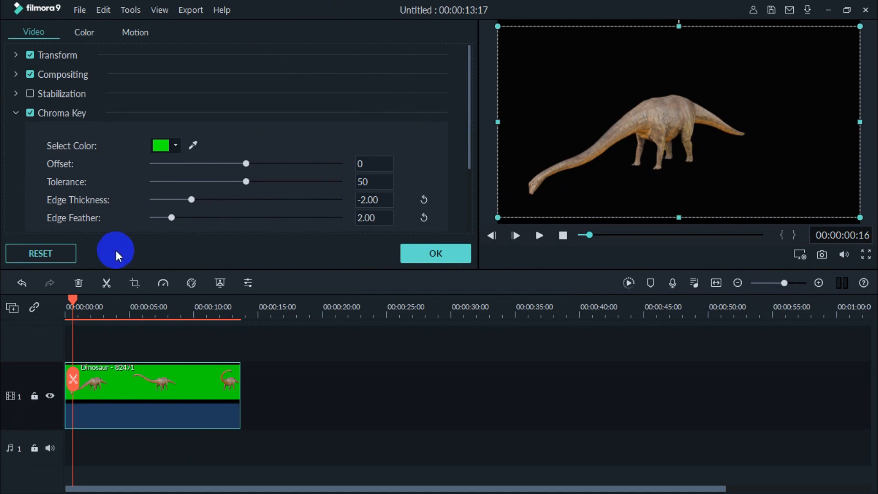
left_click(444, 255)
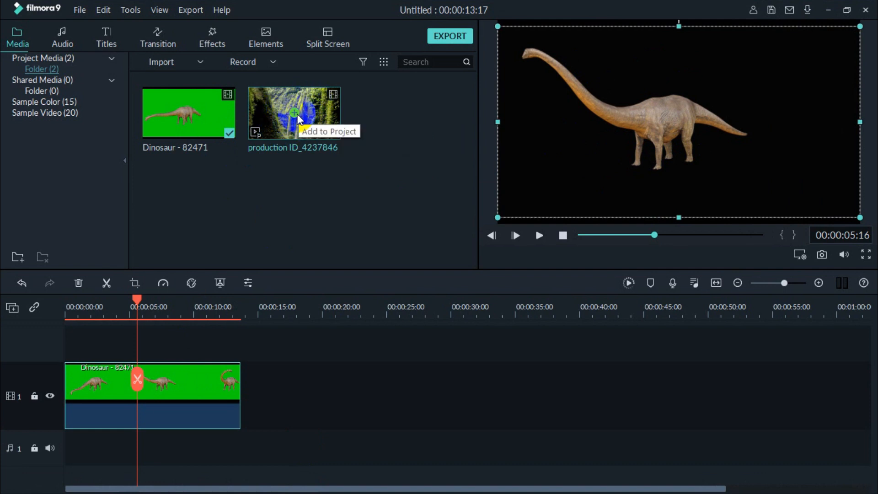
- Insert the production ID_4237846 waterfall clip at the start of track 1 and place the Dinosaur clip above it on track 2
left_click(67, 316)
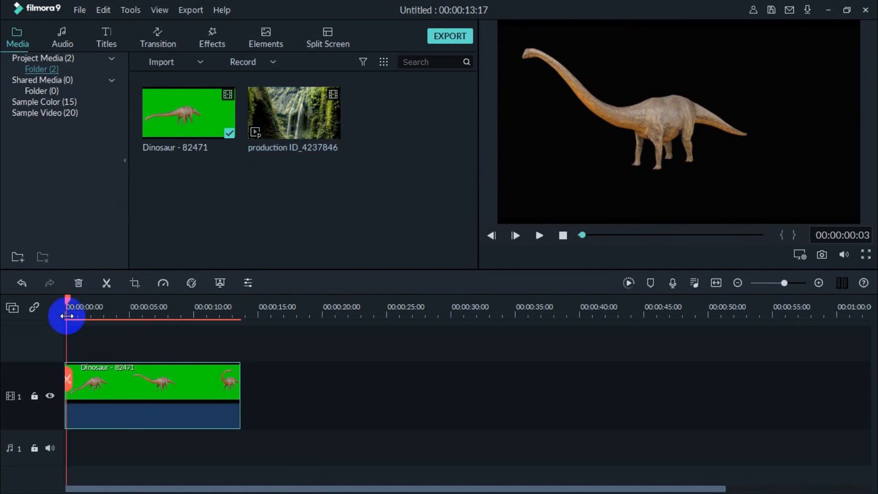
left_click(294, 118)
left_click(331, 176)
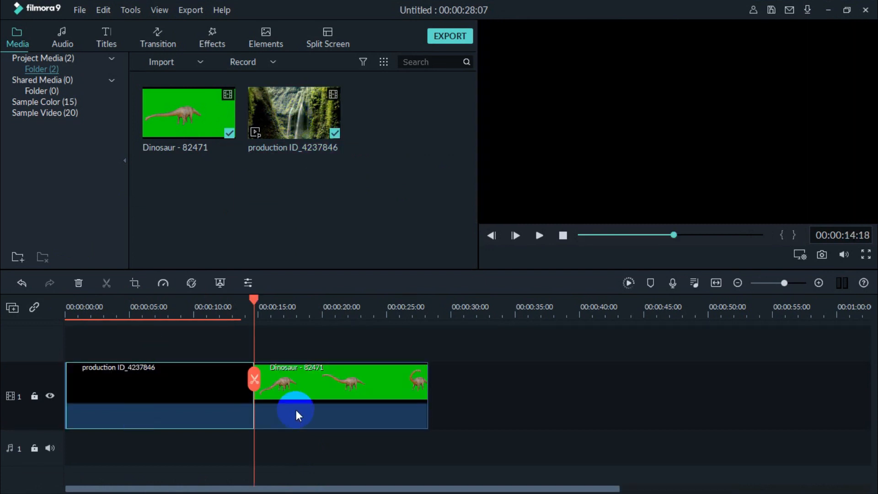
left_click(169, 395)
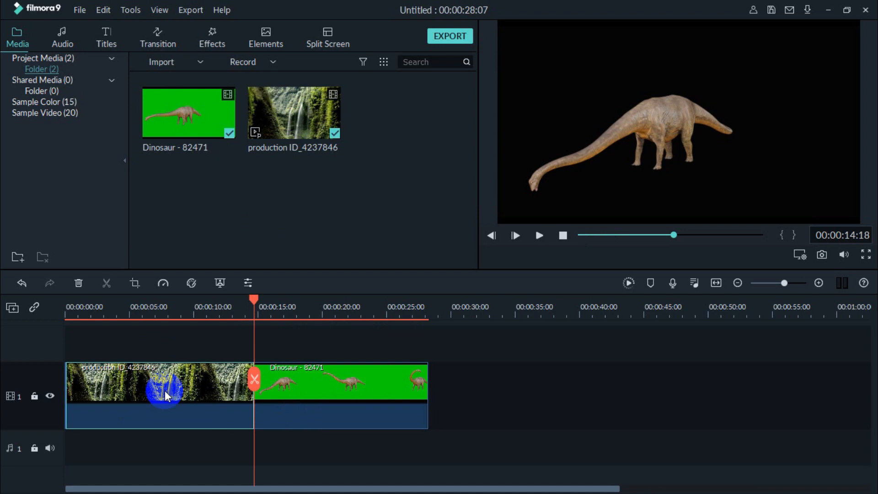
double_click(165, 390)
left_click_drag(315, 403, 66, 309)
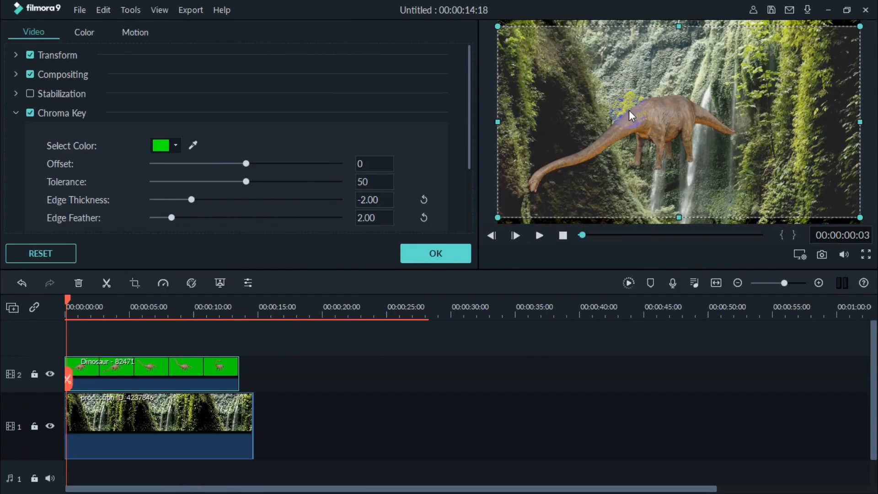
- Set the Dinosaur clip's Chroma Key tolerance to 64 and shift it toward the frame's right side, playing the composite to check it
left_click_drag(246, 182, 273, 187)
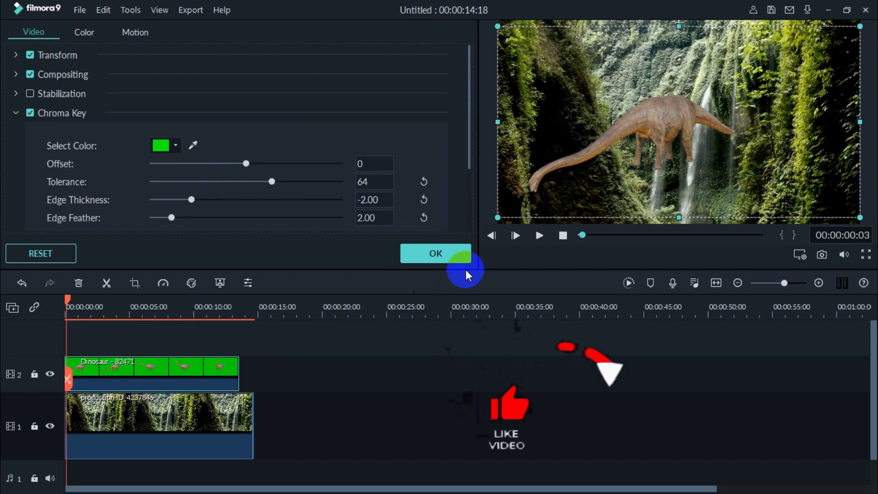
left_click_drag(691, 168, 767, 166)
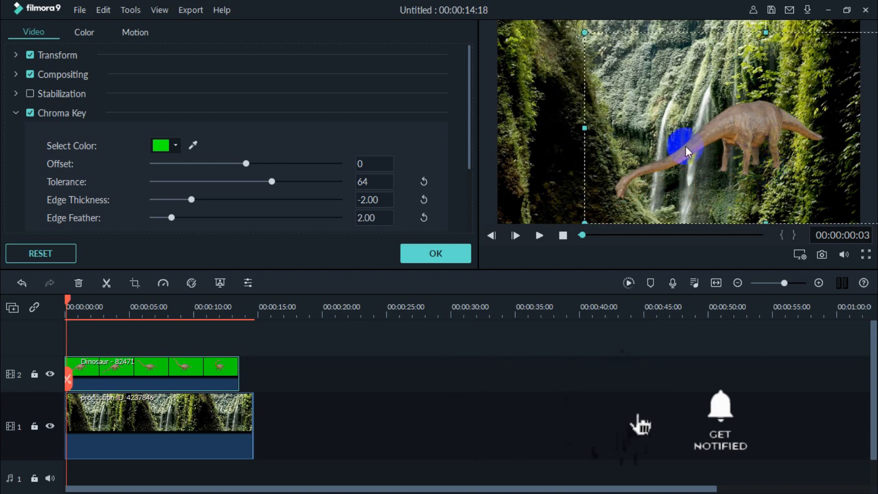
left_click(432, 255)
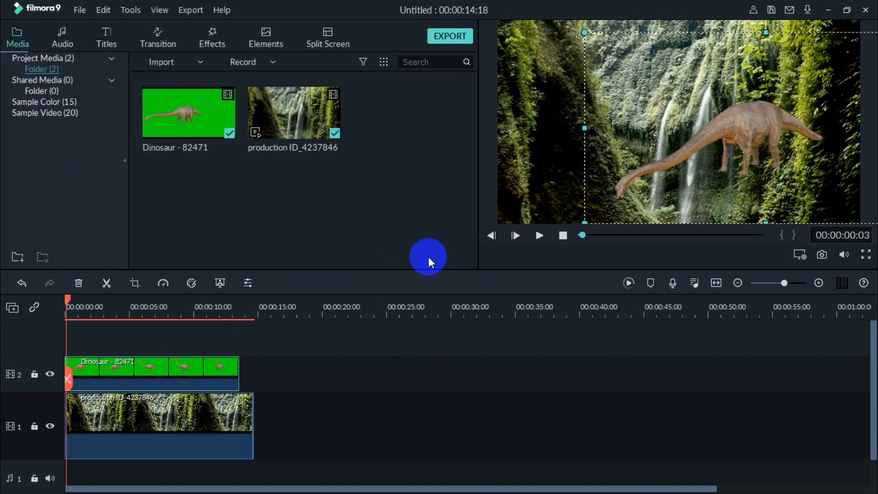
left_click(538, 236)
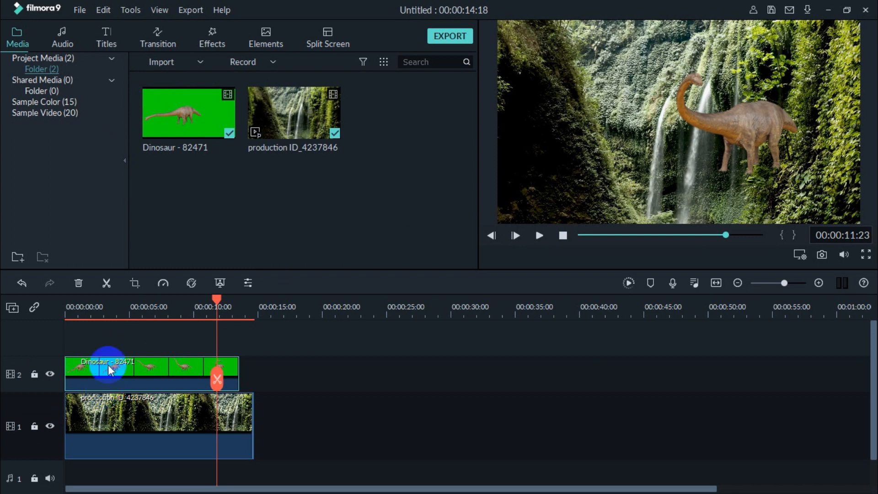
- Import the media file Hologram_Planet_by_nuva from the wallpaper folder
left_click(183, 64)
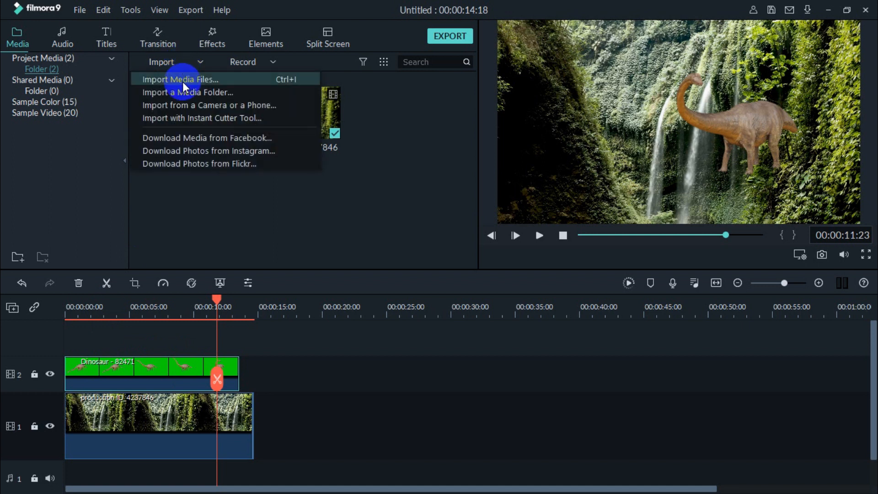
left_click(182, 81)
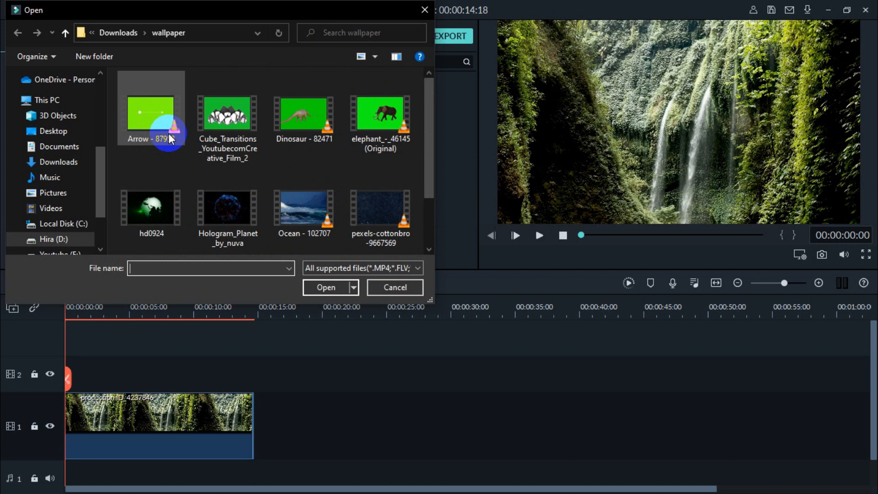
left_click(224, 207)
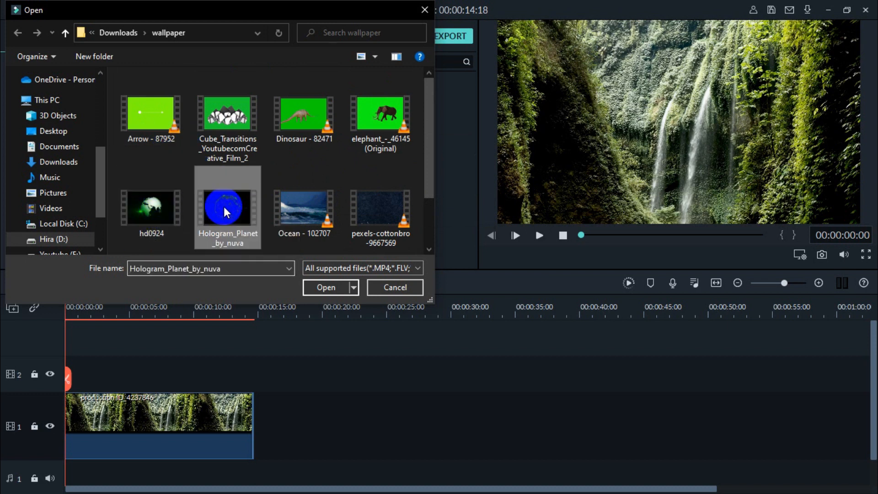
left_click(324, 287)
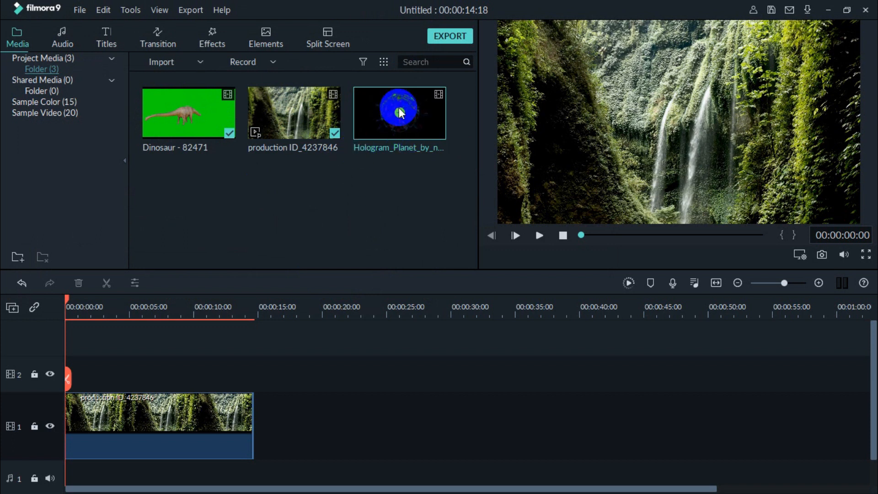
- Insert the Hologram_Planet_by_nuva clip at the start of the timeline and move it up to track 2
left_click_drag(399, 111, 243, 437)
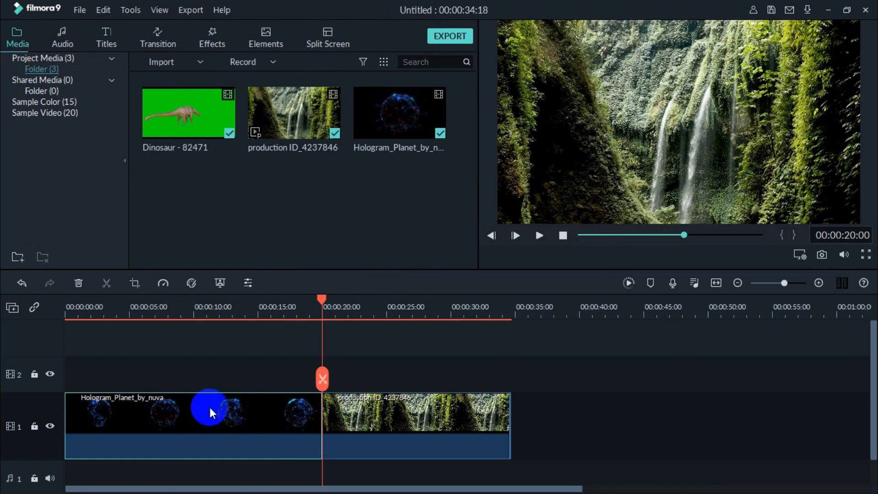
left_click_drag(207, 412, 193, 377)
left_click(416, 411)
- Ripple delete the empty gap on track 1 before the waterfall clip so both clips start together
left_click(265, 408)
left_click(105, 414)
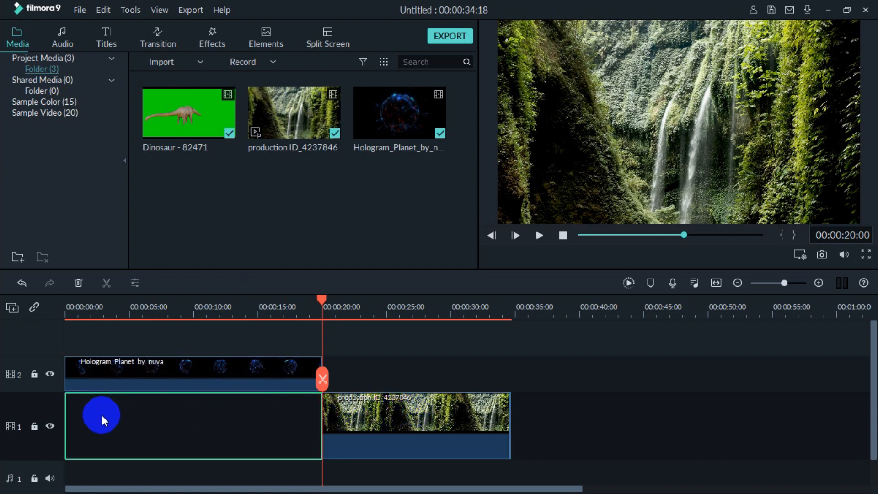
right_click(101, 416)
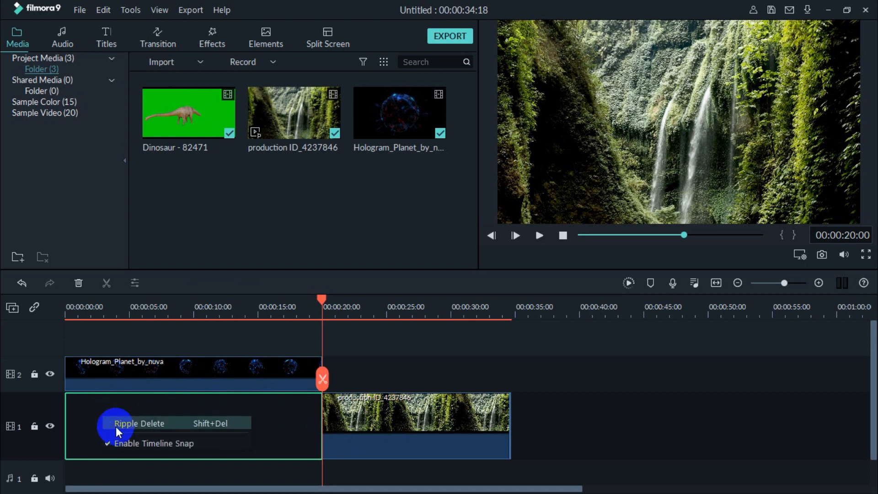
left_click(116, 423)
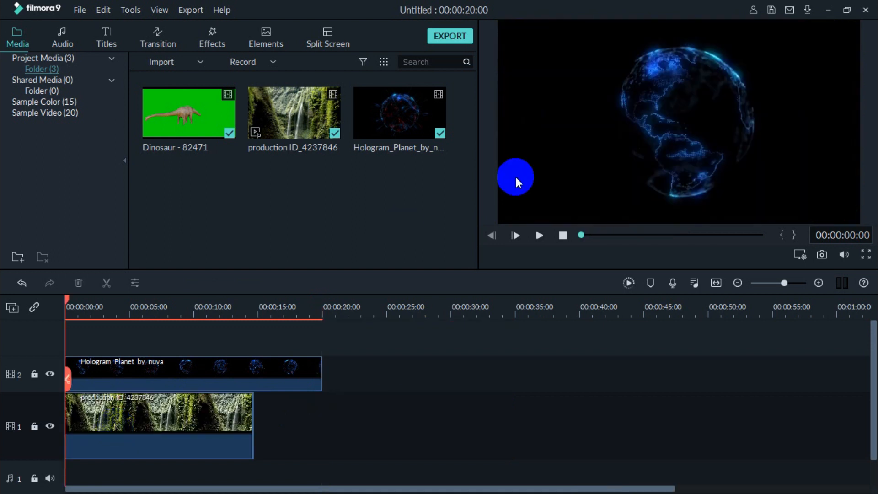
- Enable Chroma Key on the Hologram_Planet_by_nuva clip and sample its black background from the preview as the key color
left_click(539, 235)
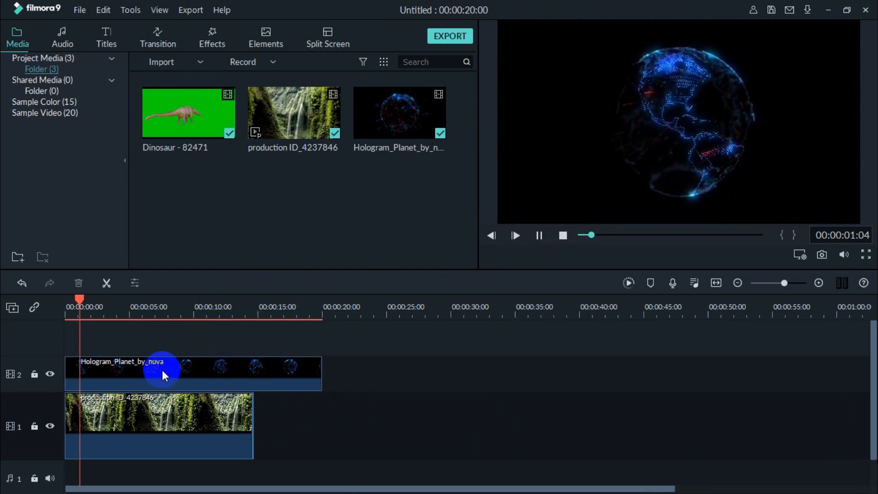
left_click(125, 366)
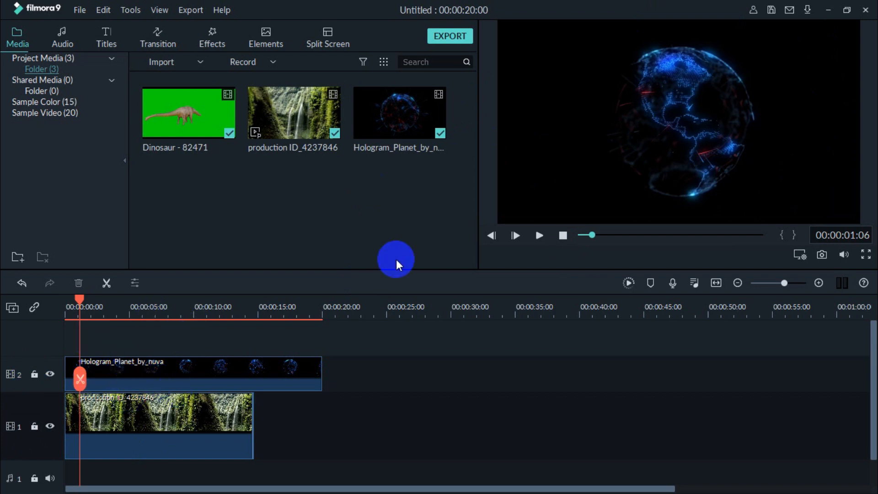
double_click(143, 375)
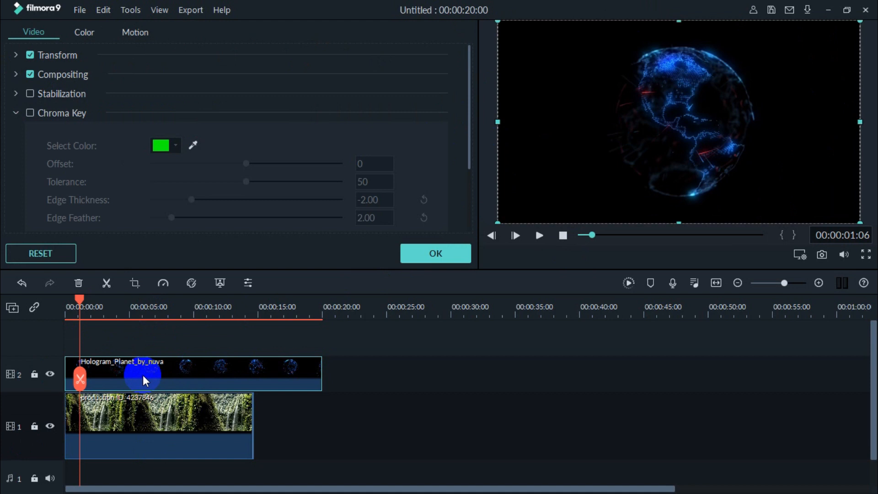
left_click(31, 114)
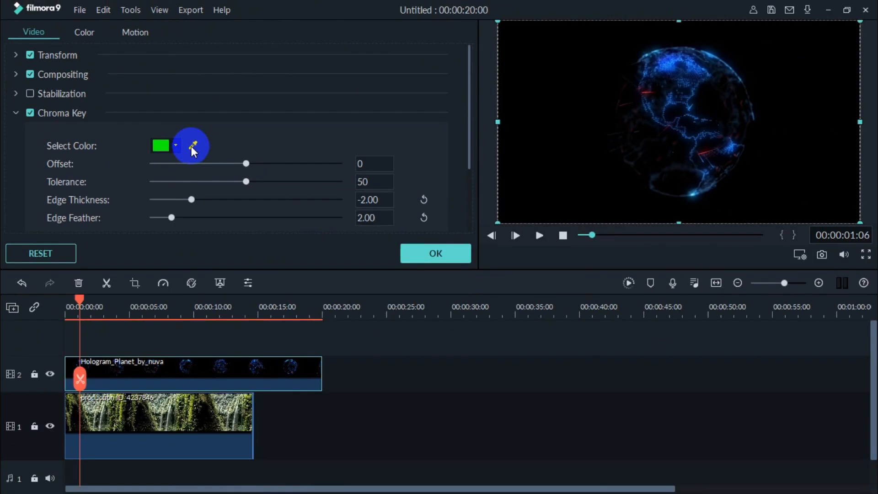
left_click(257, 181)
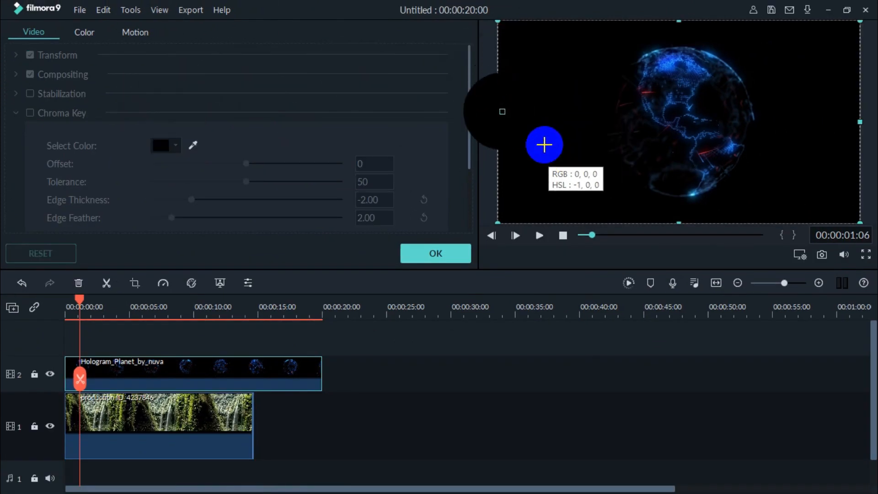
left_click(546, 161)
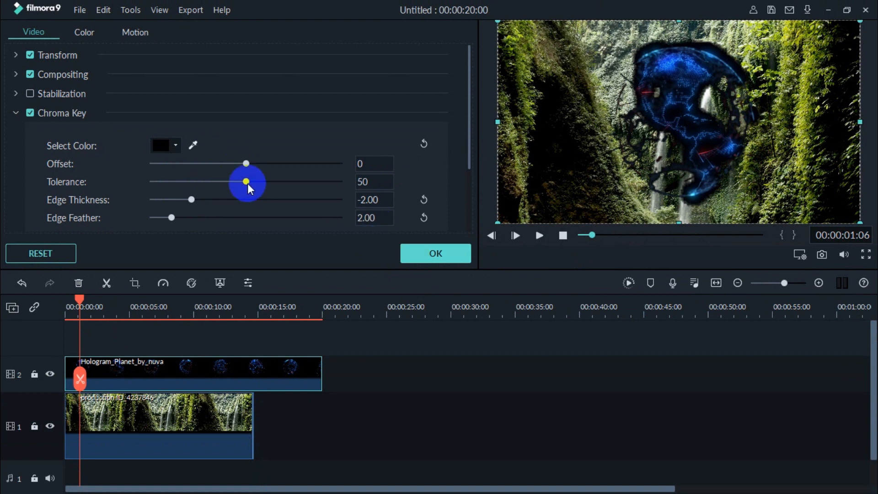
- Raise the hologram clip's Chroma Key tolerance above 50 and apply the settings
left_click_drag(246, 182, 293, 182)
left_click(440, 257)
double_click(440, 257)
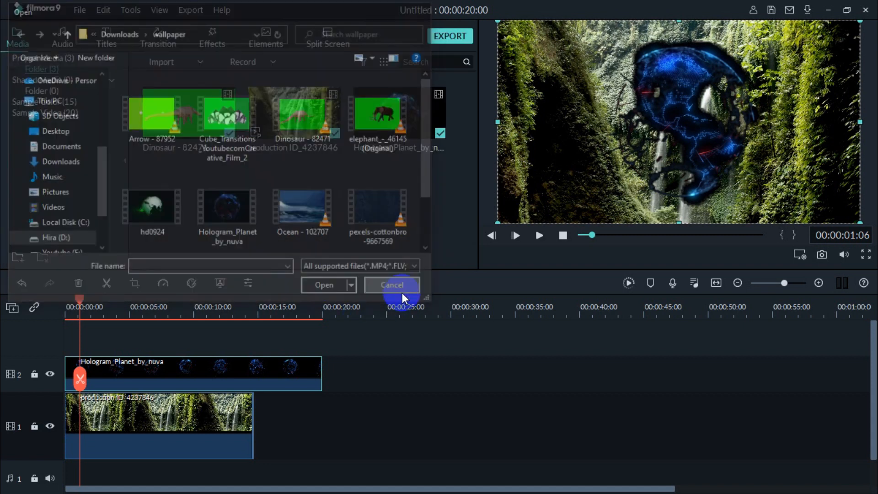
left_click(402, 292)
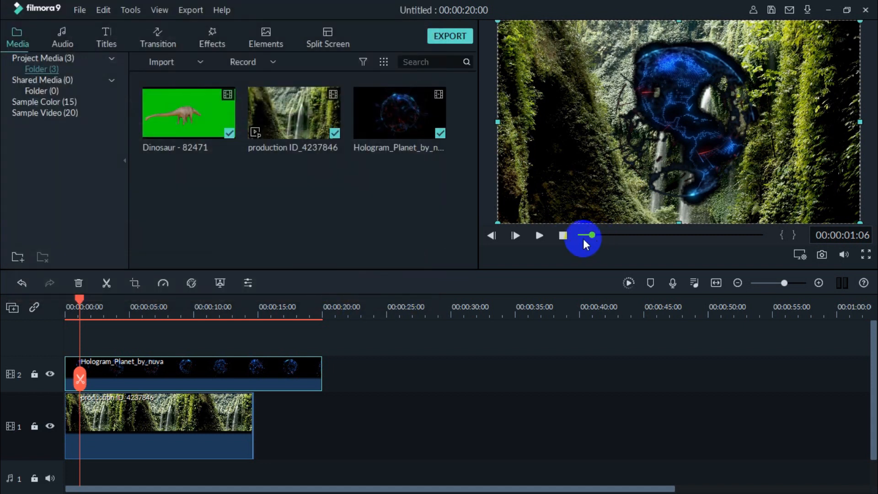
- Play the hologram composite over the waterfall and return the playhead to 00:00:09:07
left_click(538, 236)
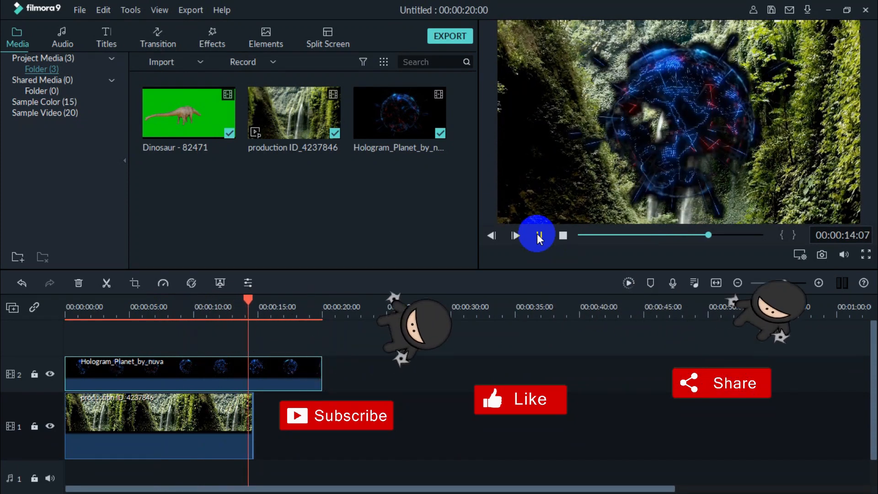
left_click(540, 236)
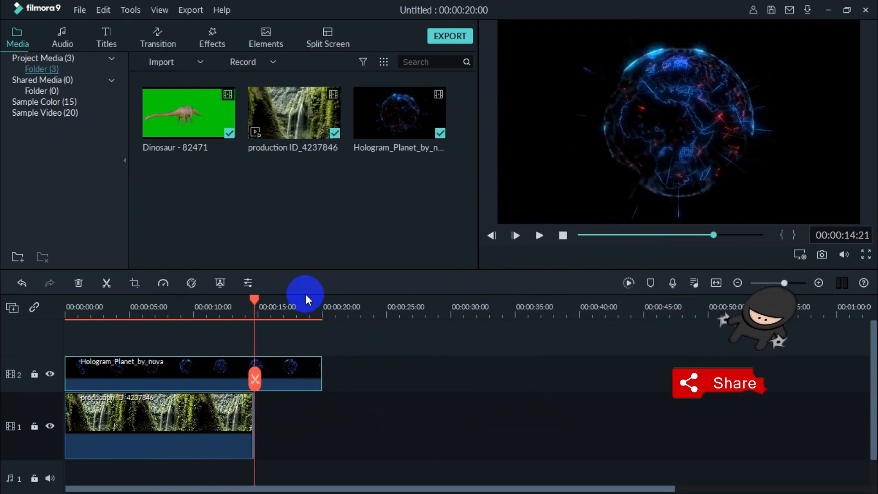
left_click(184, 306)
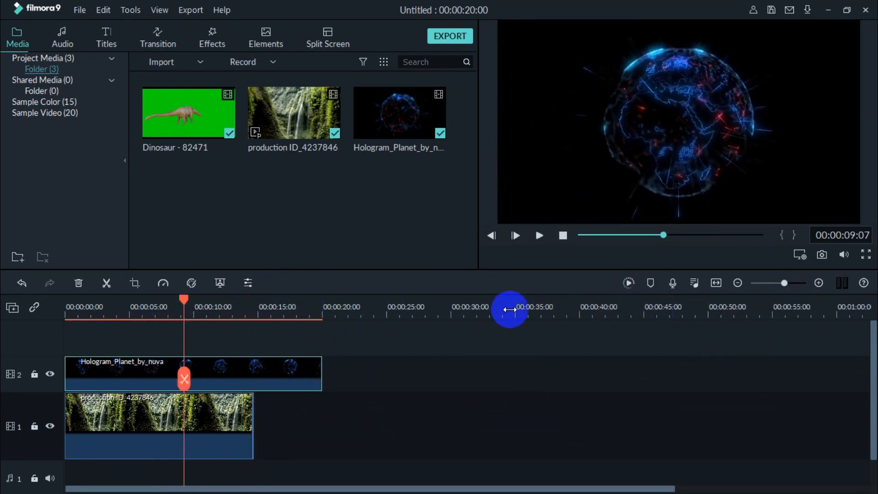